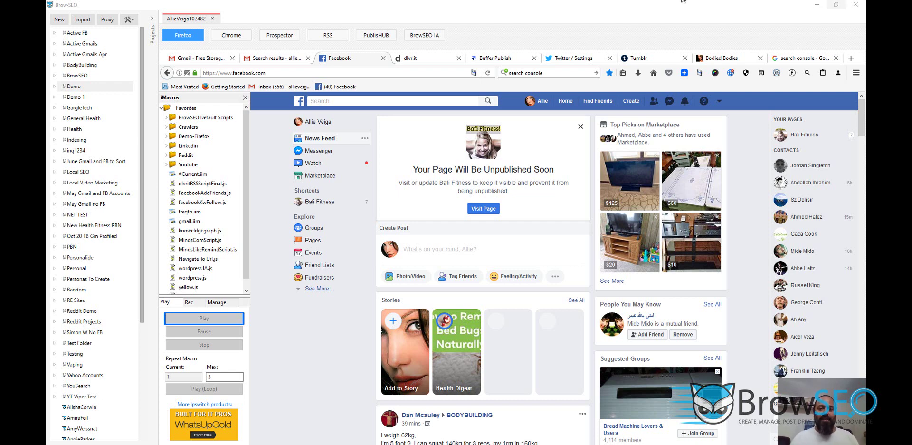
Step: Open the RSS feeds, view Bodybuilding Blogs, and refresh the Bodybuilding Gnews VID feed
click(319, 38)
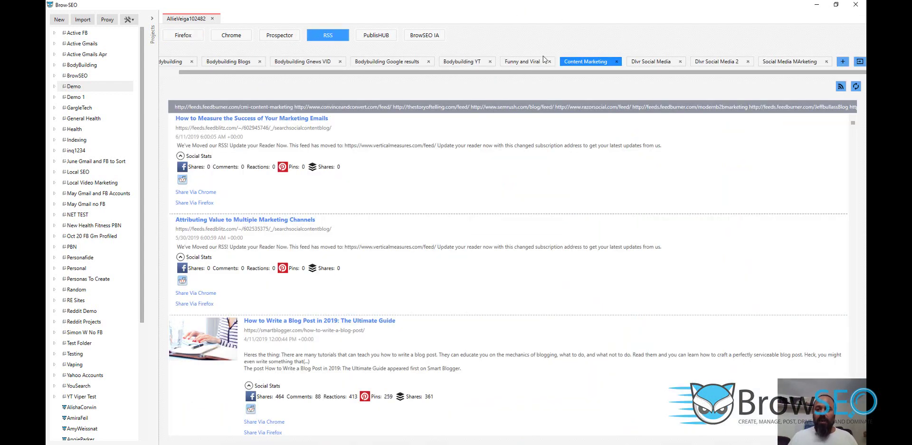
click(224, 61)
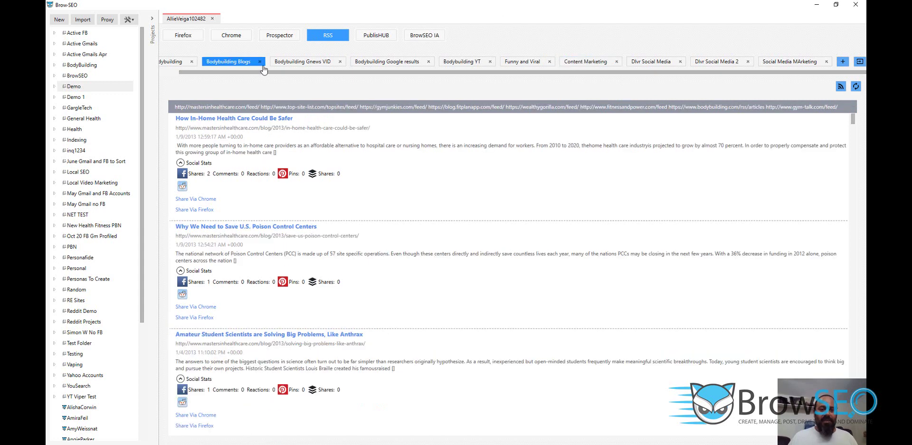
click(311, 62)
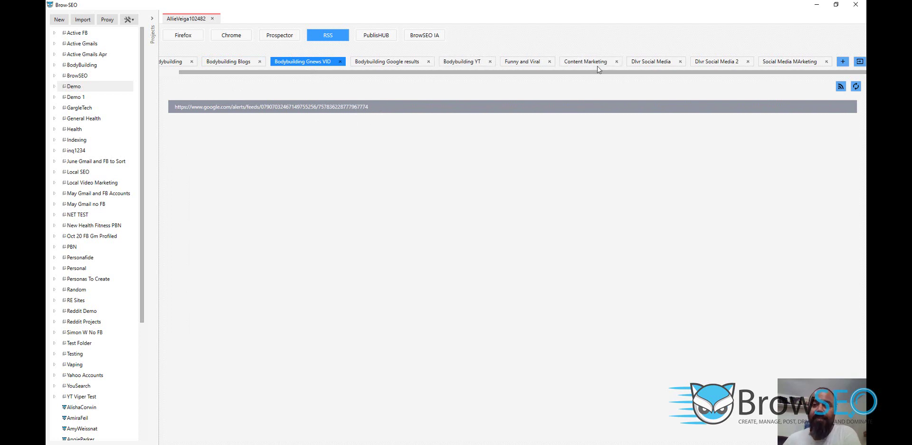
click(856, 87)
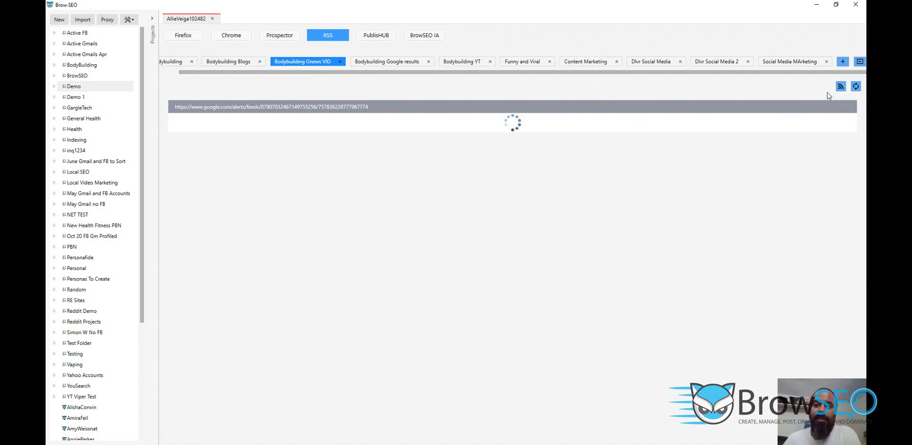
Step: Look through the full list of feed URLs loaded in the Content Marketing feed group and close it unchanged
click(585, 64)
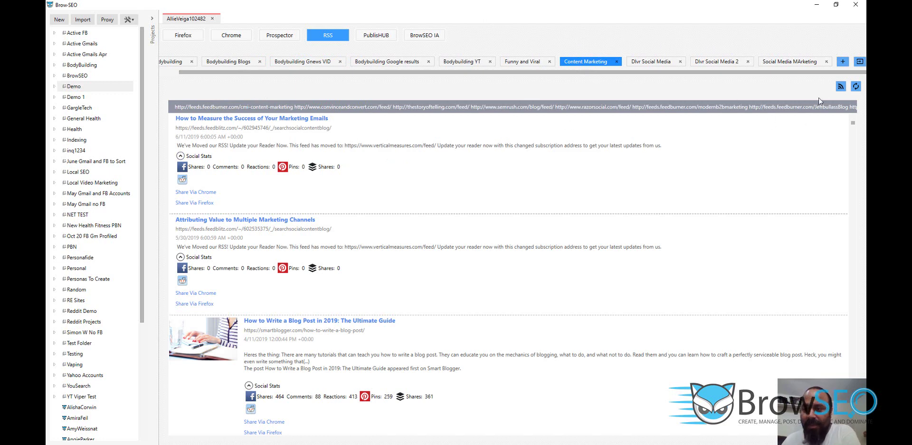
click(839, 88)
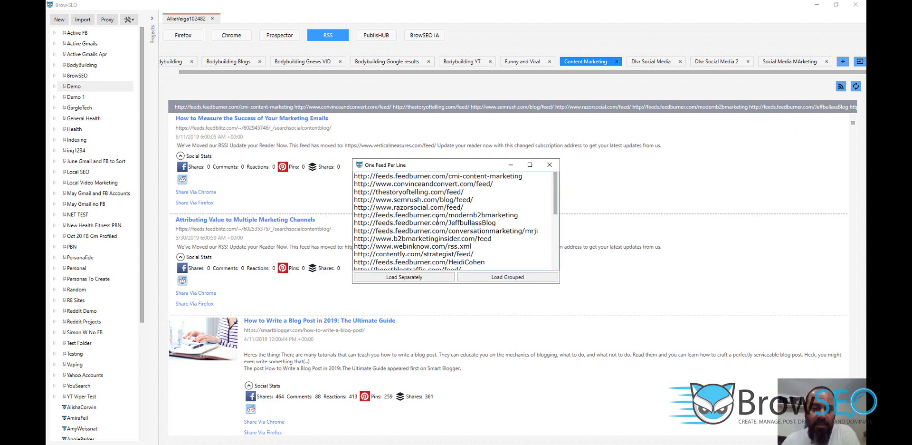
mouse_move(443, 268)
mouse_down()
mouse_move(453, 276)
mouse_move(452, 265)
mouse_up()
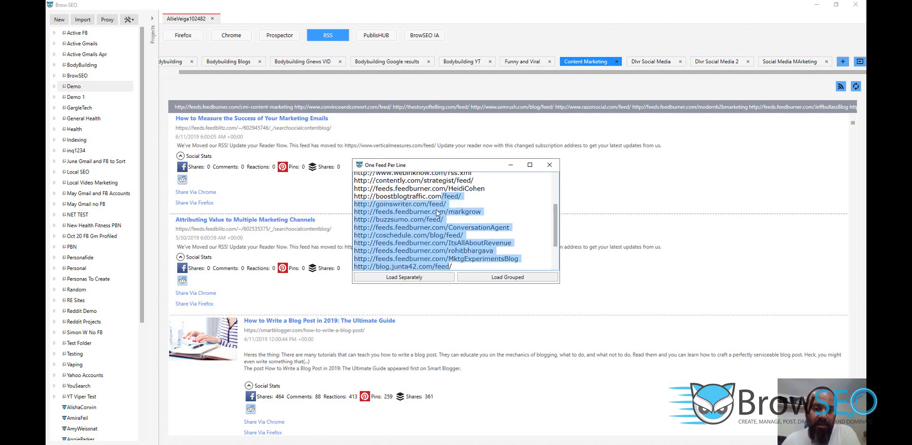
click(447, 265)
scroll(459, 243, down, 3)
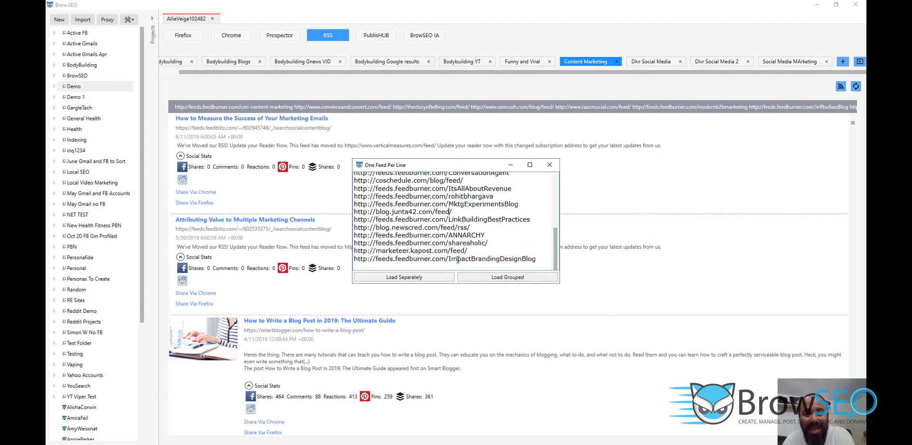
click(550, 166)
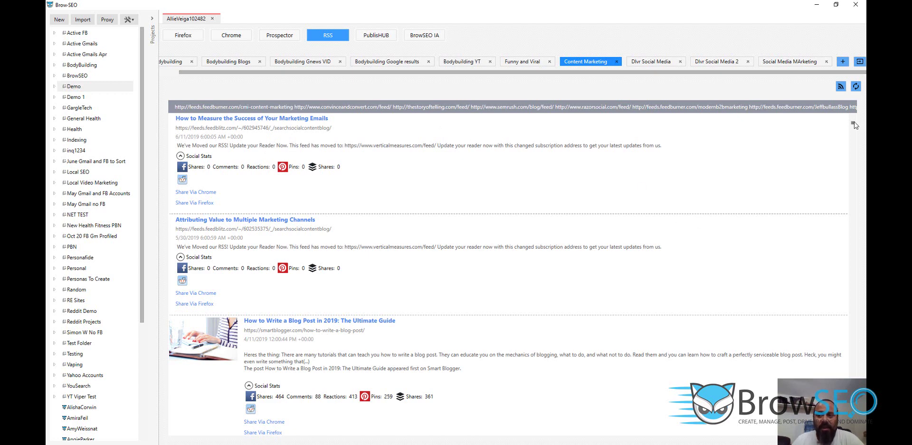
Step: Order the Content Marketing articles by Facebook shares
drag(854, 126, 854, 104)
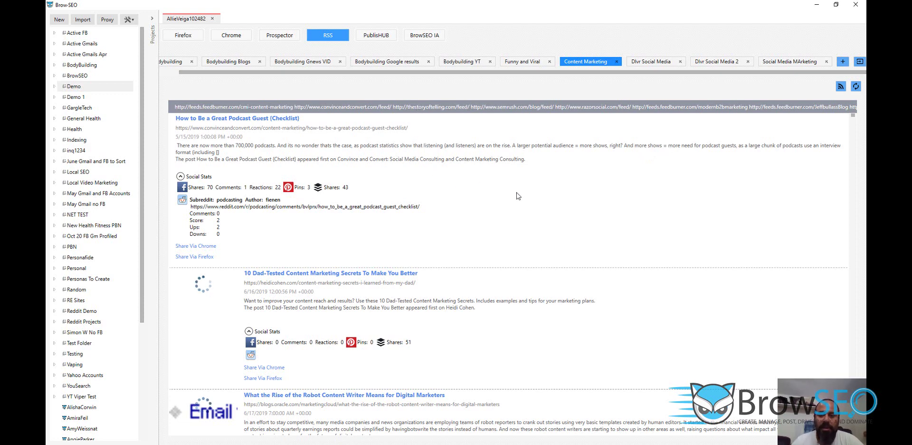
right_click(502, 182)
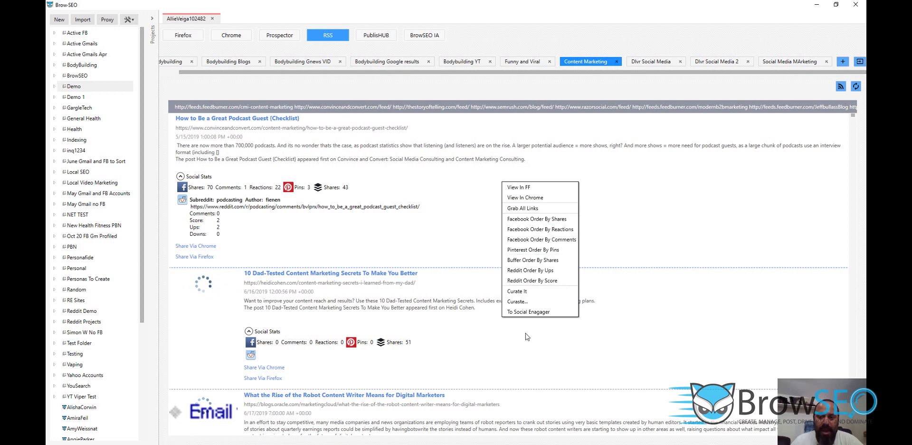
click(546, 220)
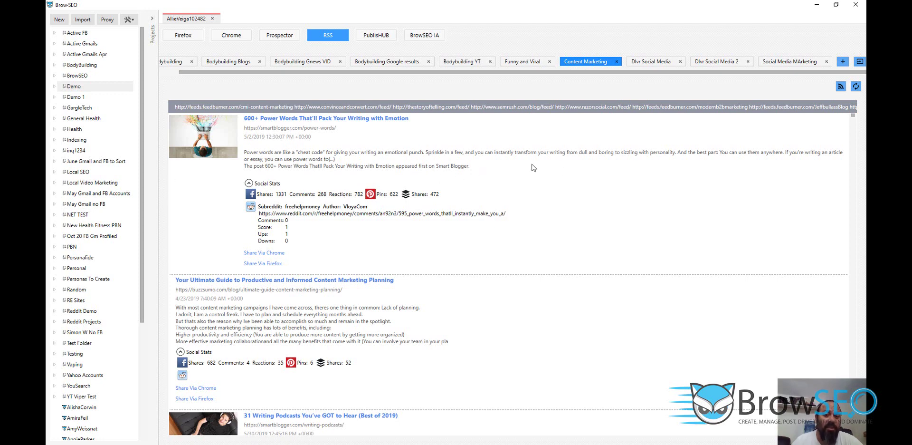
Step: Order the Content Marketing articles by Pinterest pins and look through the sorted list
right_click(553, 181)
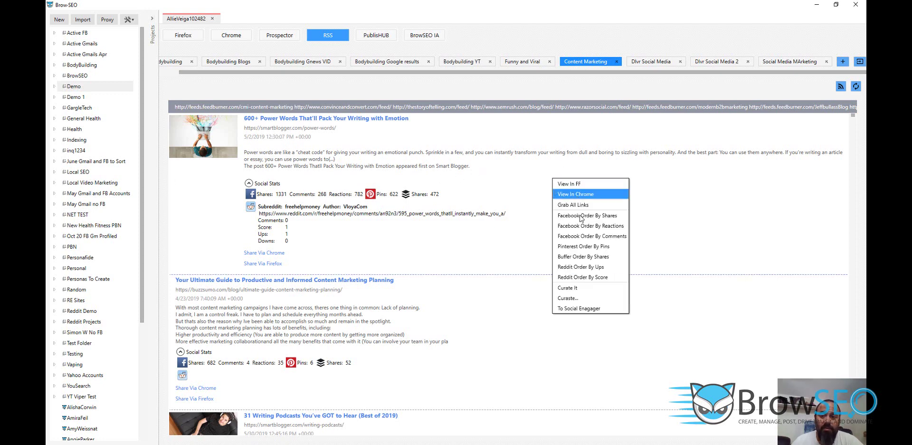
click(602, 257)
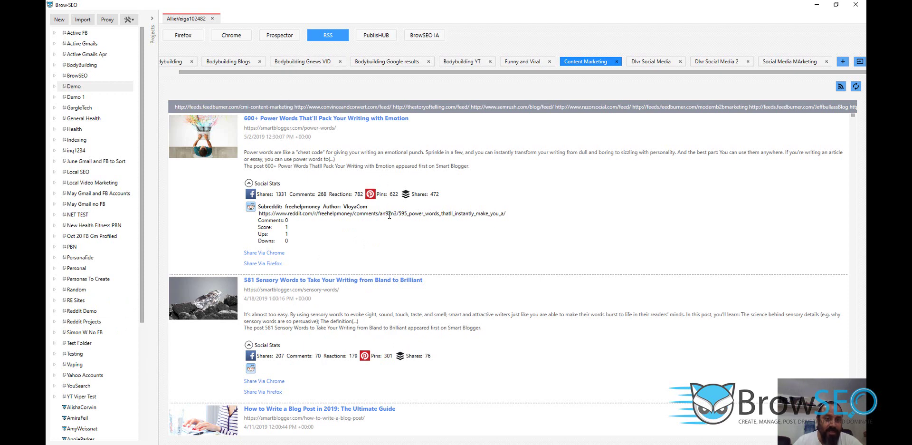
scroll(345, 271, down, 5)
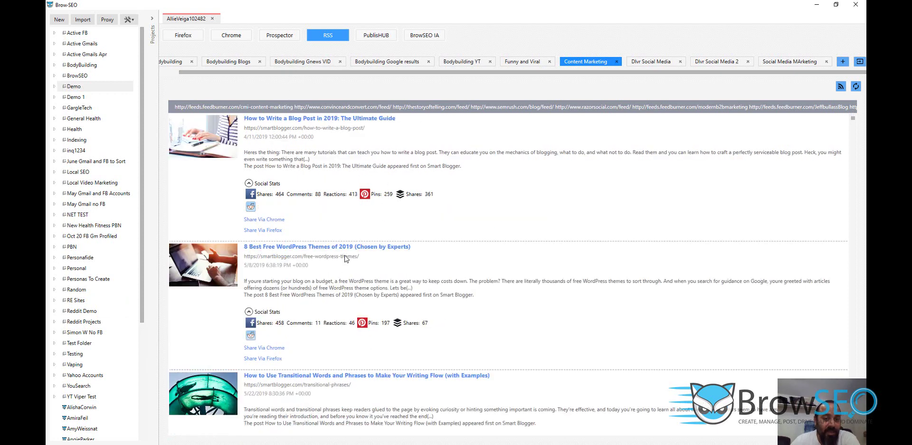
scroll(345, 285, up, 5)
Step: Order the Content Marketing articles by Reddit ups and highlight the Reddit thread URL under the podcast guest article
right_click(655, 196)
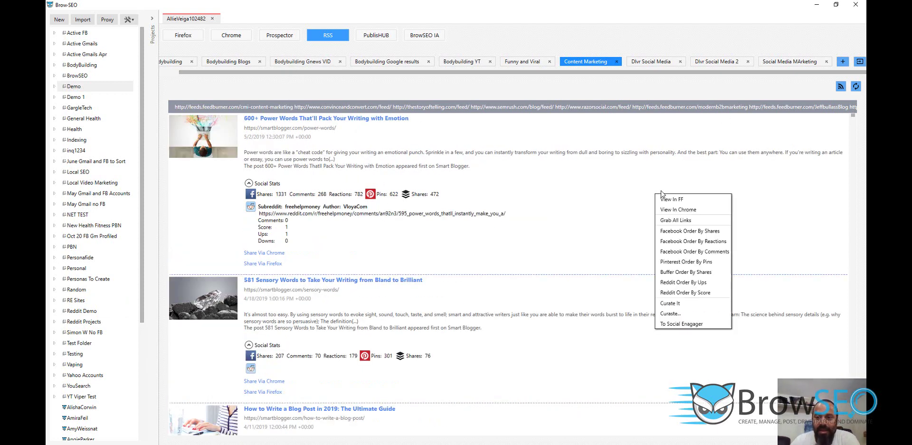
click(683, 283)
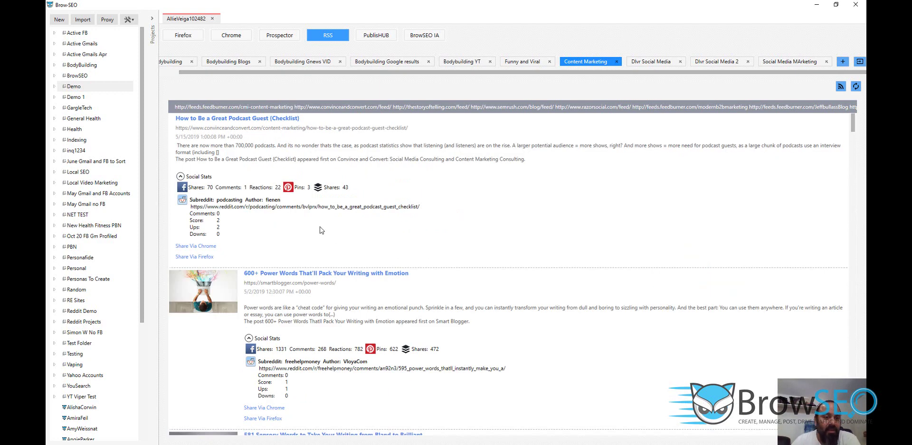
drag(428, 208, 177, 209)
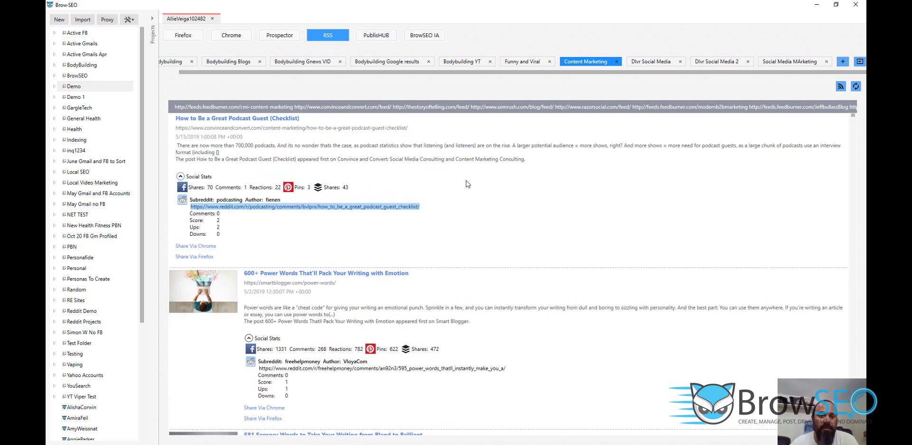
click(469, 209)
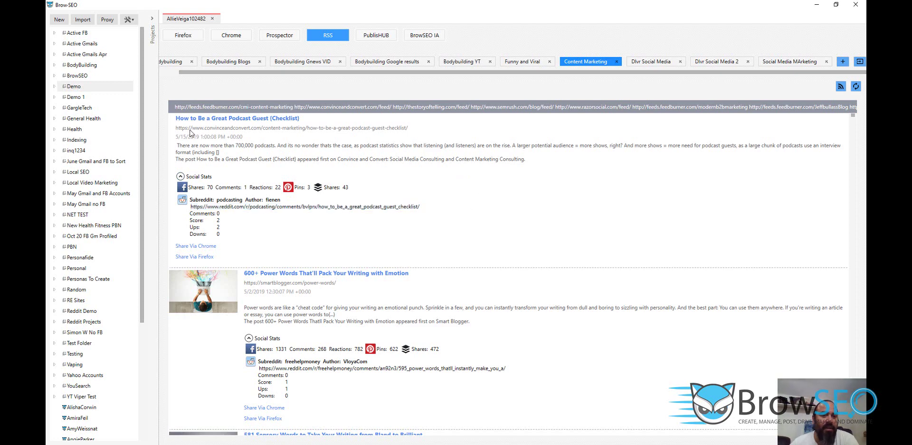
Step: View the article "How to Be a Great Podcast Guest {Checklist}" in Firefox and return to the RSS feeds
right_click(215, 118)
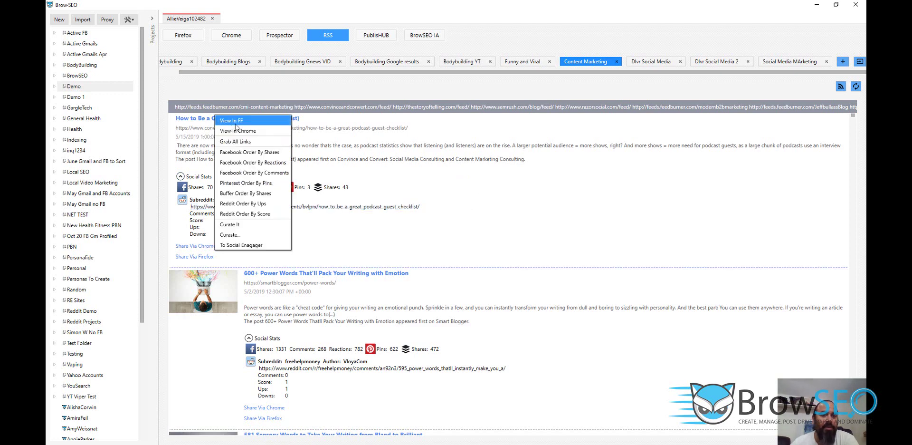
click(233, 125)
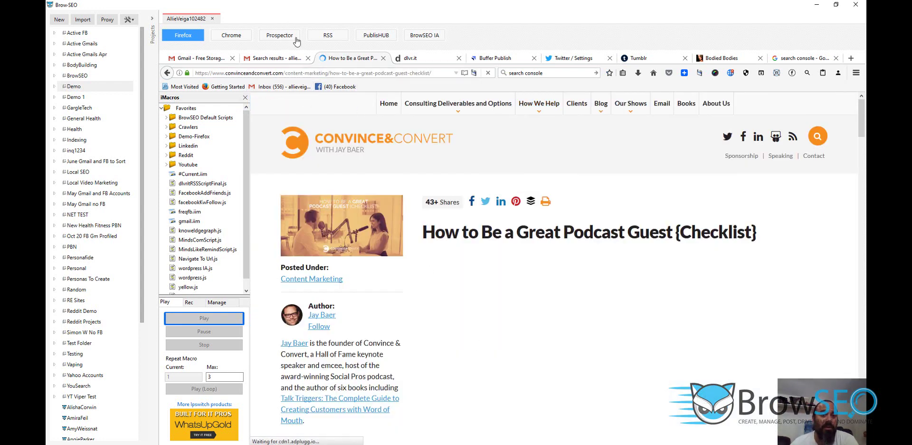
click(315, 36)
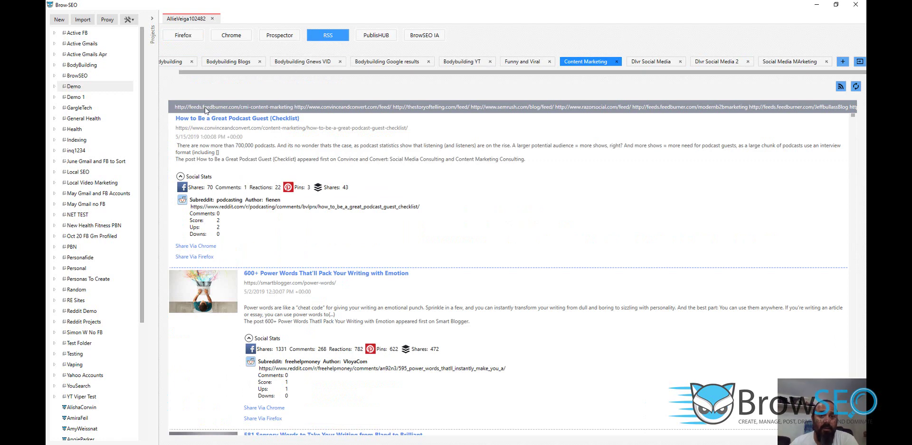
Step: Examine the curated post "How to Write a Blog Post in 2019" in the PublisHUB editor and return to the RSS feeds
right_click(272, 162)
key(Escape)
click(388, 37)
scroll(369, 183, up, 1)
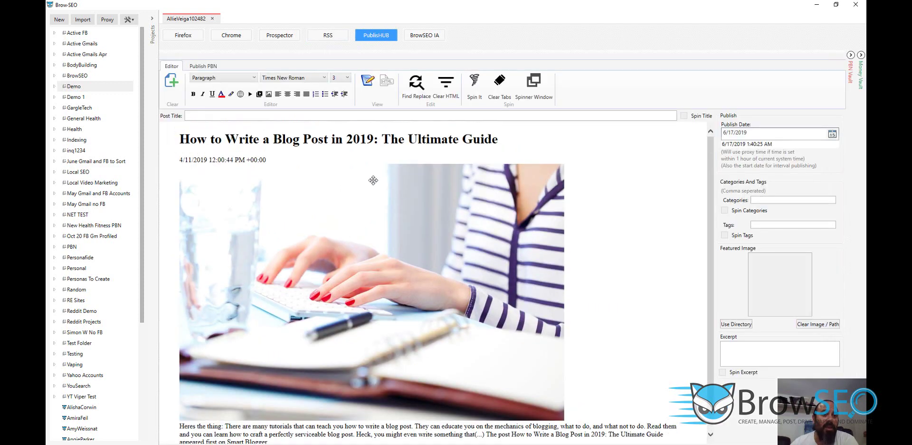
scroll(369, 183, down, 1)
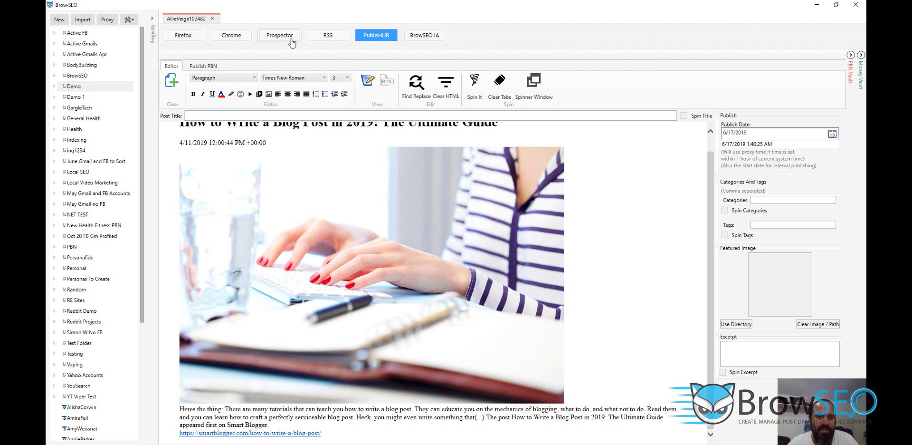
click(331, 38)
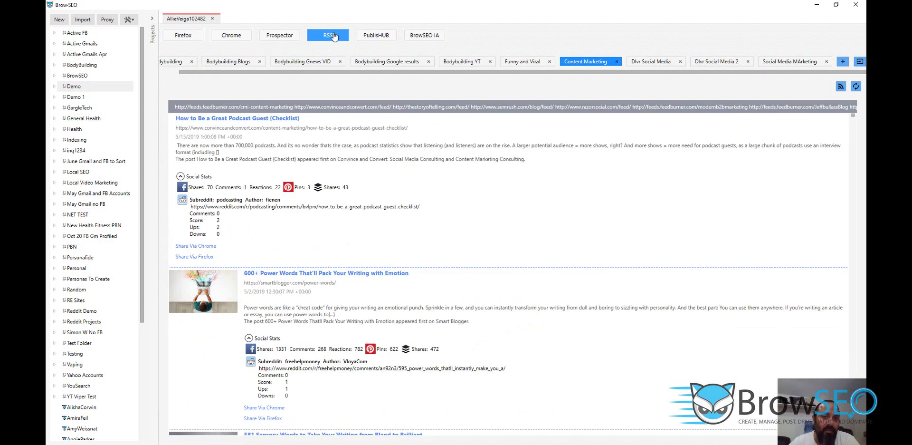
Step: Open a Facebook share of the podcast guest article via Firefox, declining to use an external project
click(203, 257)
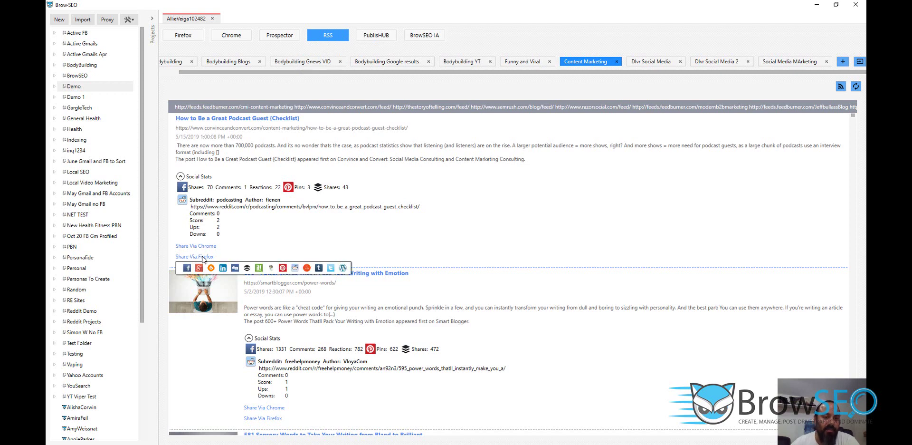
click(189, 272)
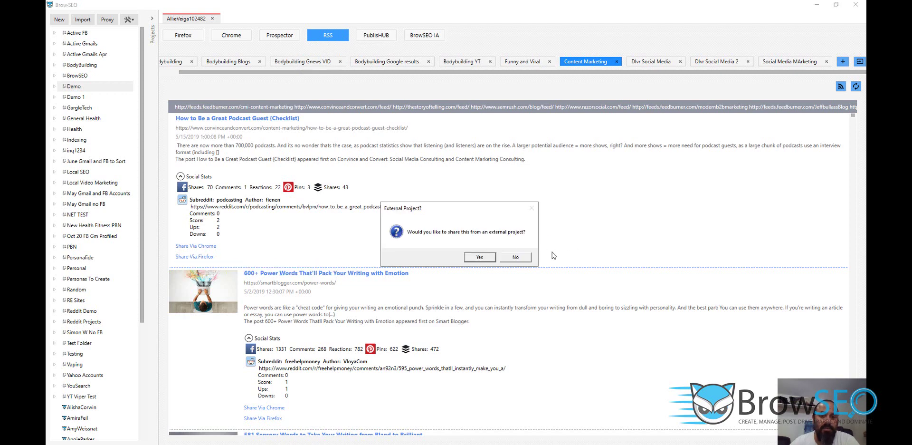
click(514, 257)
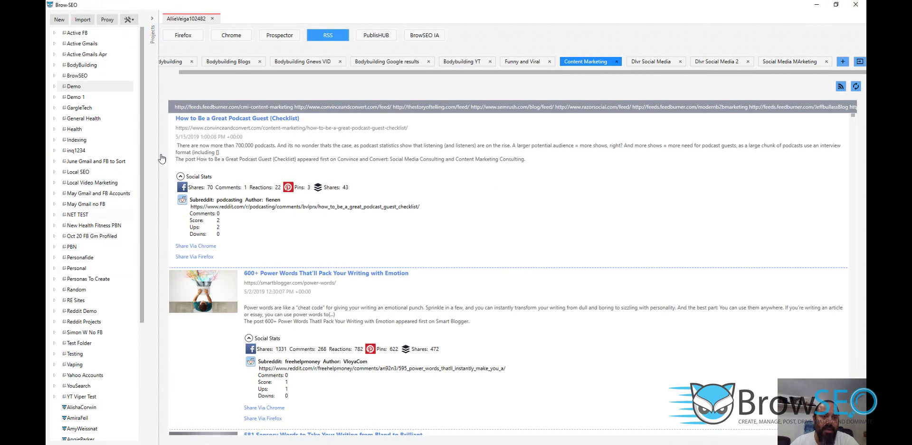
click(190, 256)
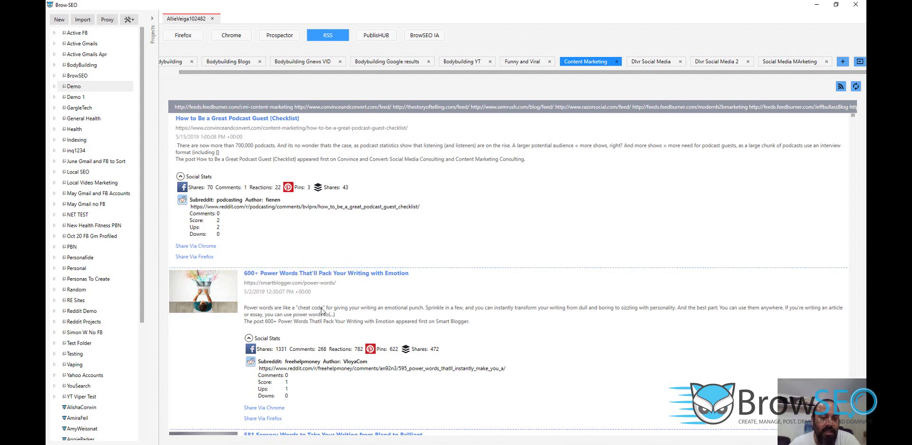
scroll(324, 313, down, 5)
scroll(281, 233, up, 5)
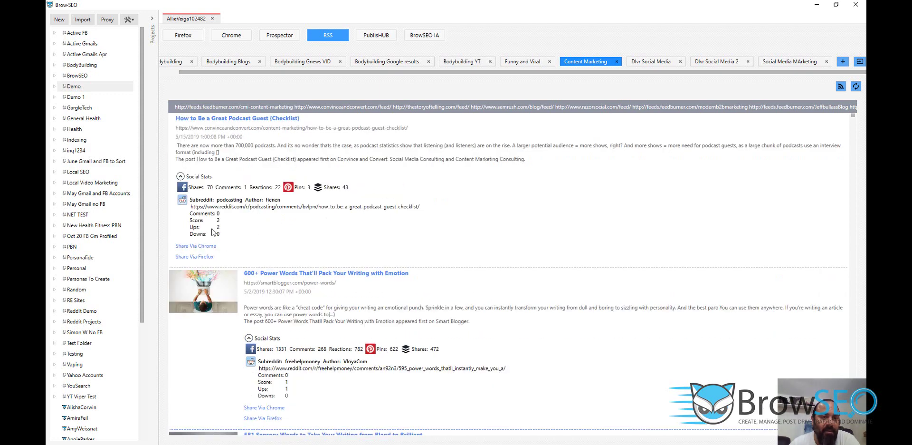
mouse_move(190, 258)
click(247, 269)
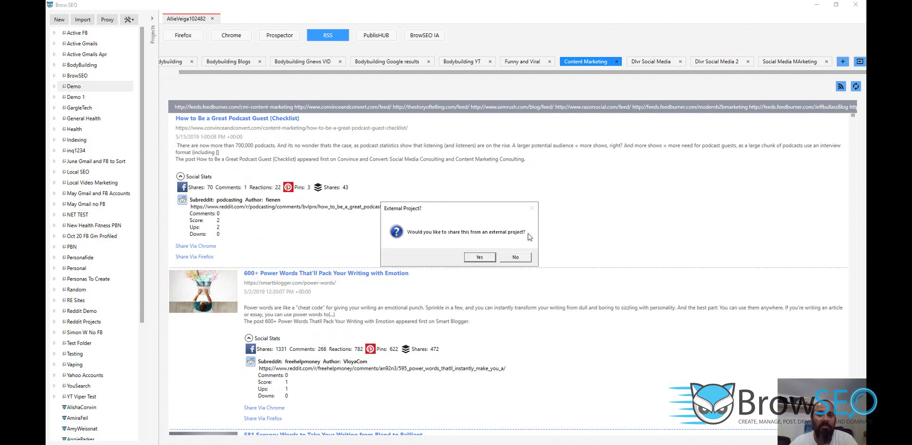
click(477, 258)
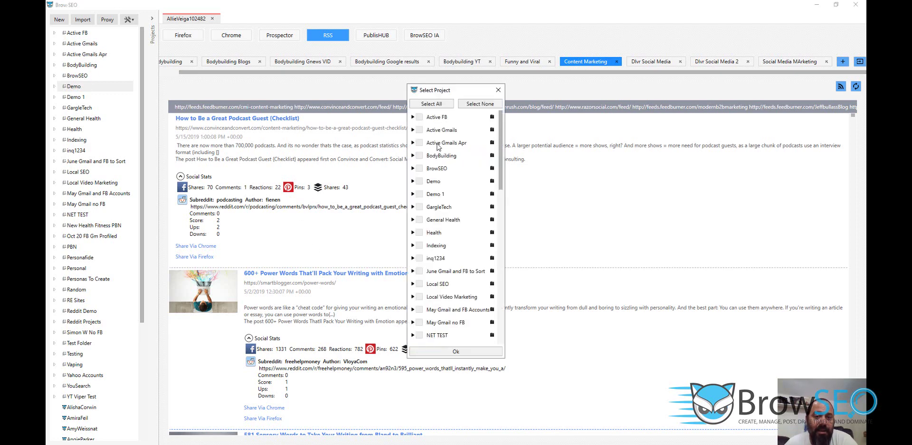
click(498, 91)
Step: Share the podcast guest article to Buffer via Firefox without an external project and add it to the Twitter and LinkedIn queue
click(193, 256)
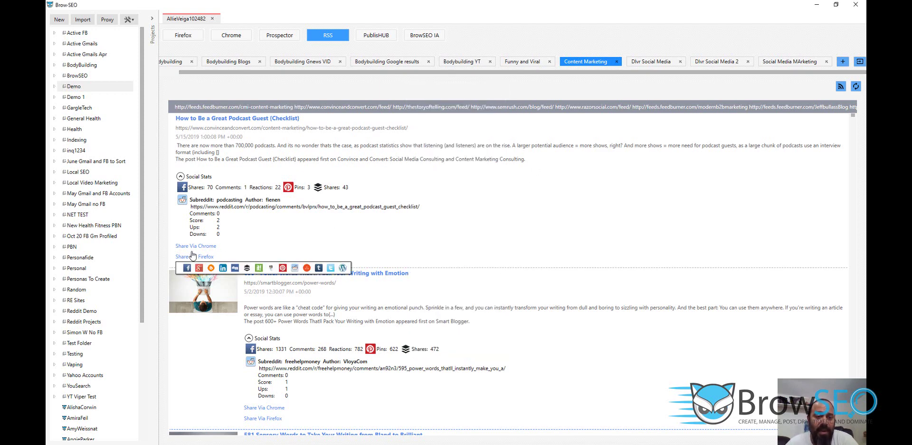
click(248, 268)
click(521, 257)
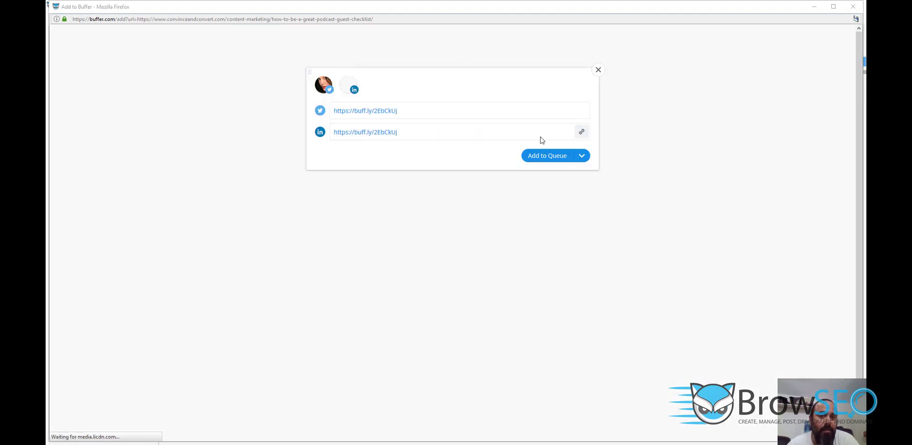
click(551, 158)
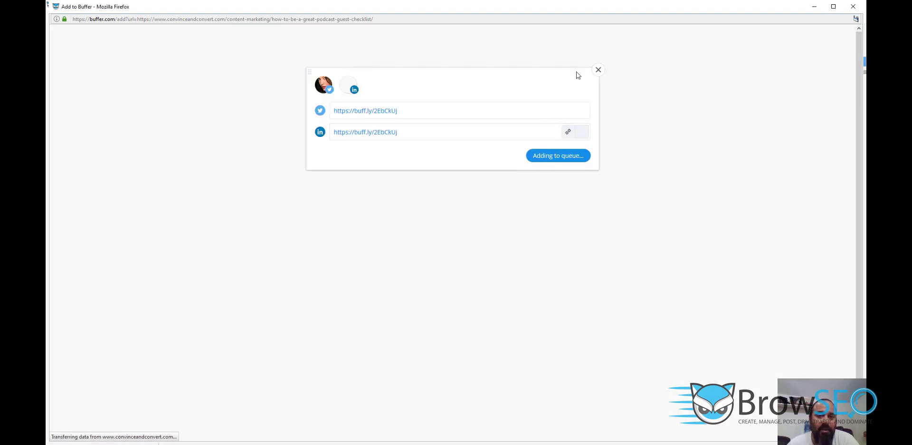
Step: Close the Buffer share window and search dlvr.it in Firefox for "internet marketing" feeds
click(853, 7)
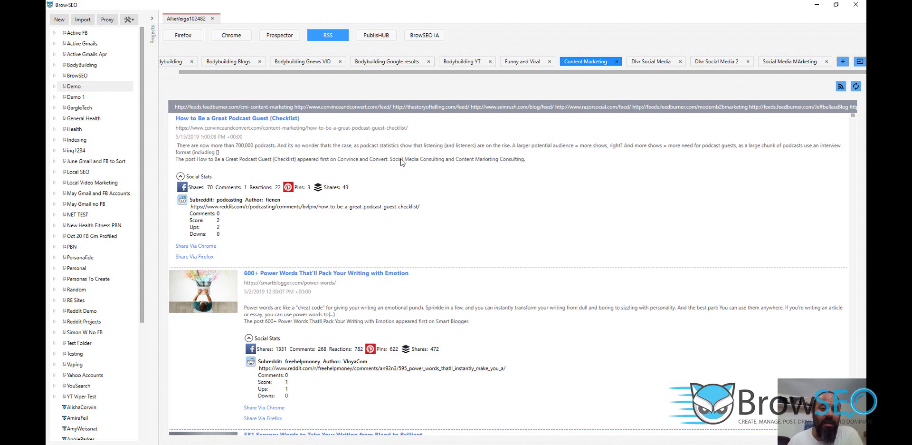
click(180, 37)
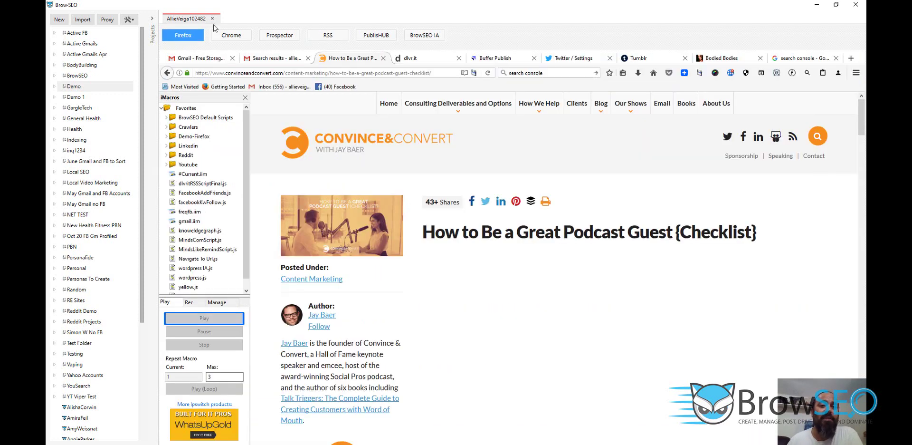
click(412, 58)
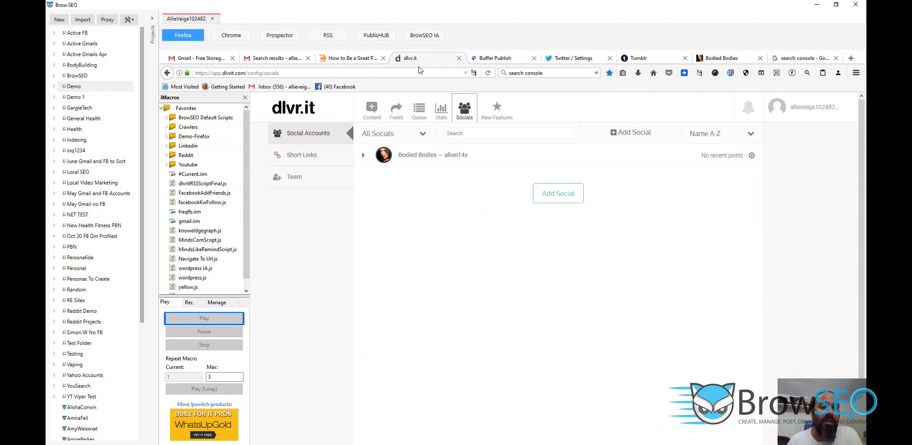
click(297, 108)
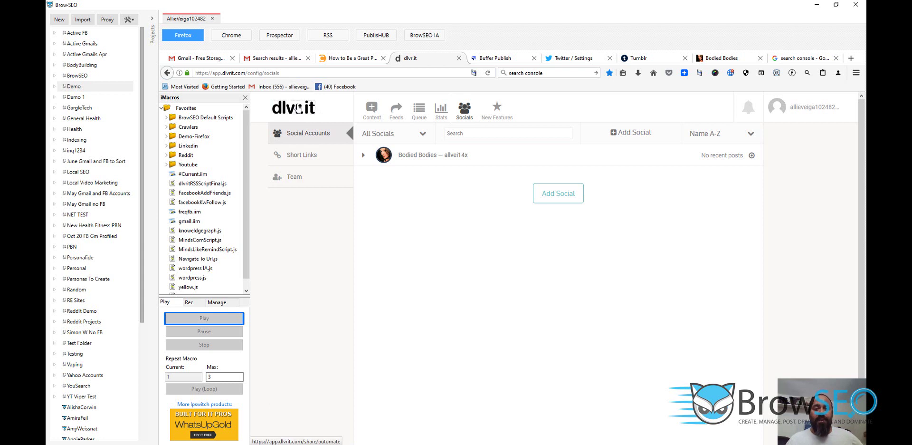
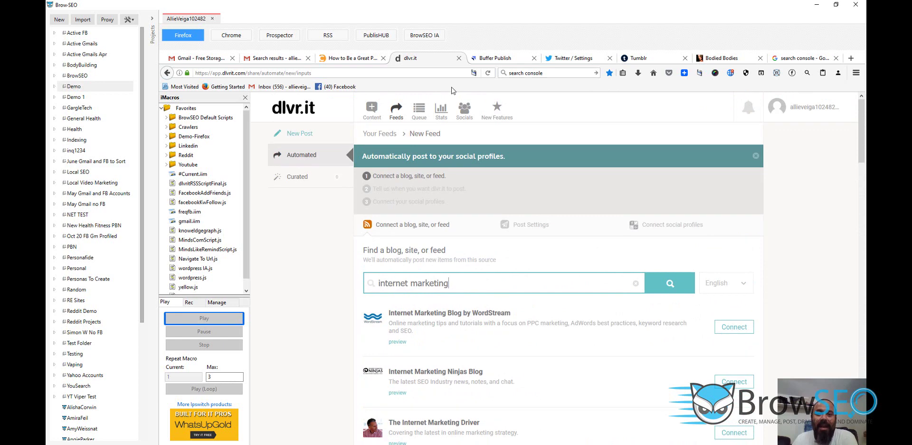
Step: Create a new RSS tab titled "Internet Marketing" and open it
click(327, 37)
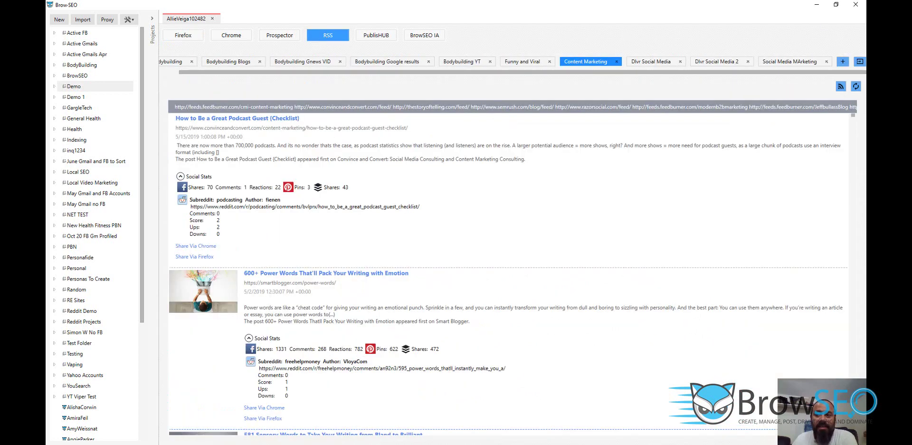
click(843, 62)
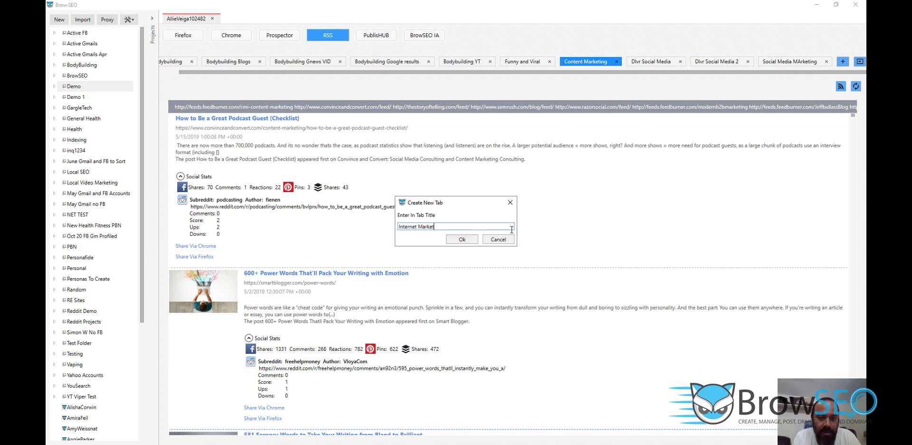
click(462, 239)
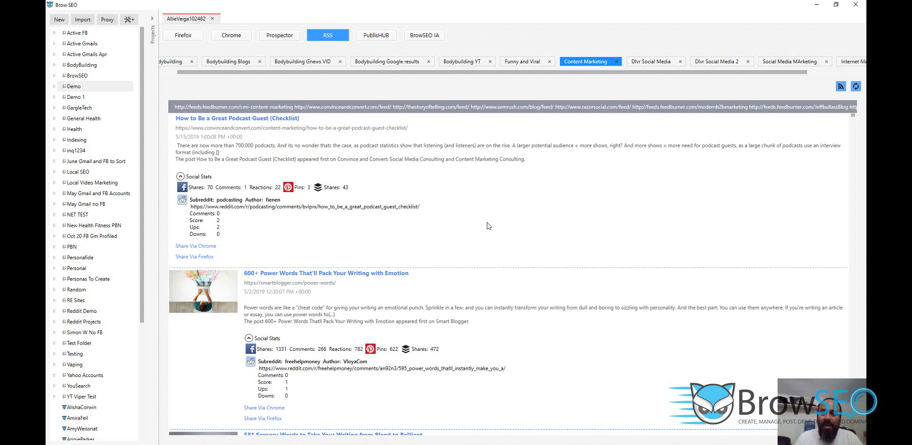
drag(768, 72, 810, 76)
click(815, 63)
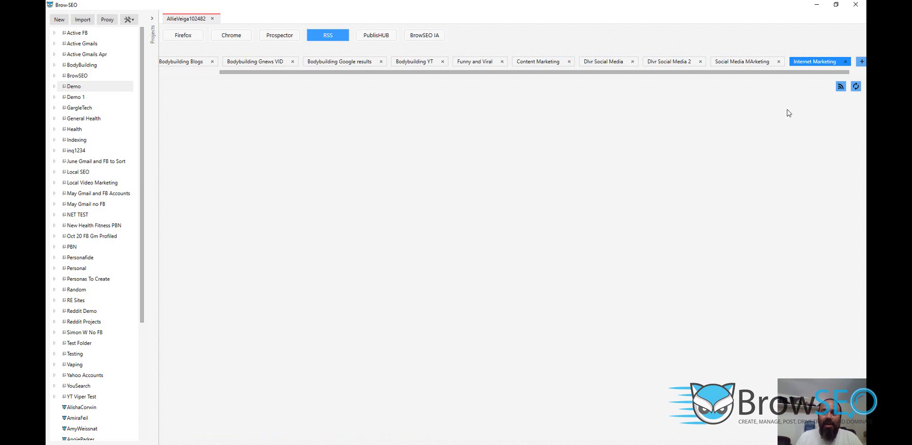
Step: Open the new tab's feed list, place it beside the dlvr.it results in Firefox, and add blank lines to it
click(841, 86)
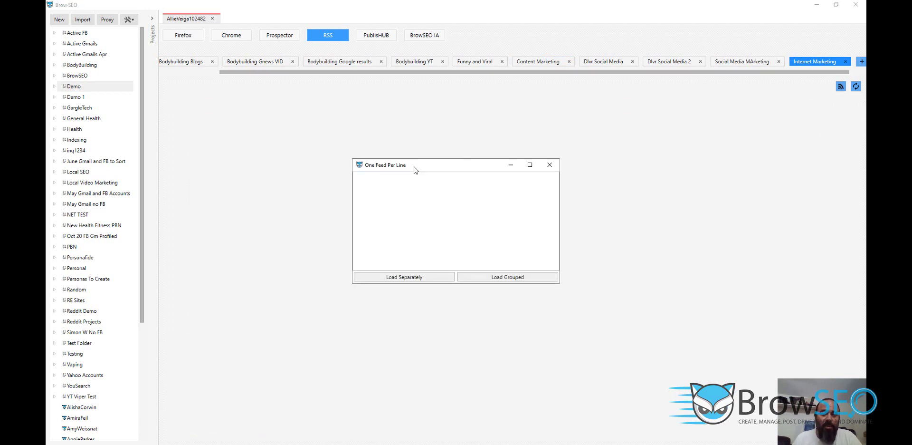
drag(414, 166, 138, 100)
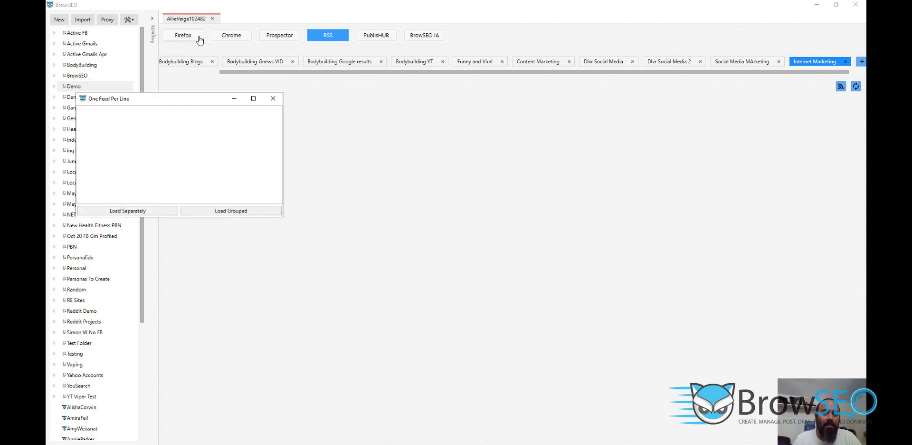
click(180, 38)
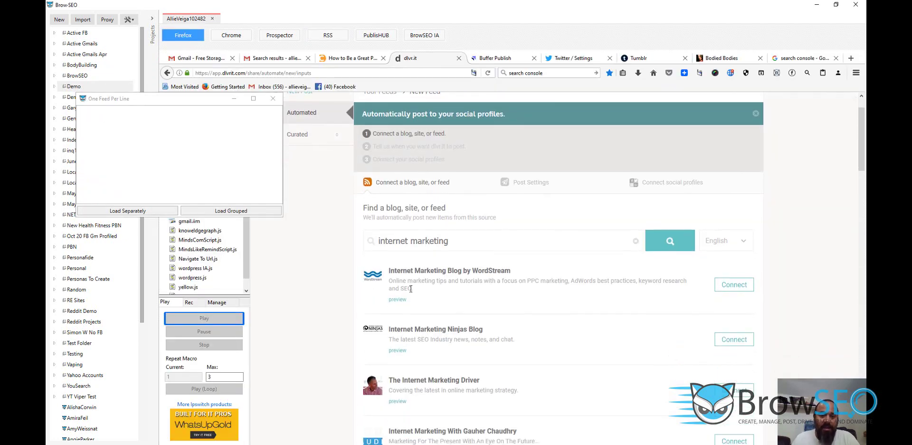
click(150, 114)
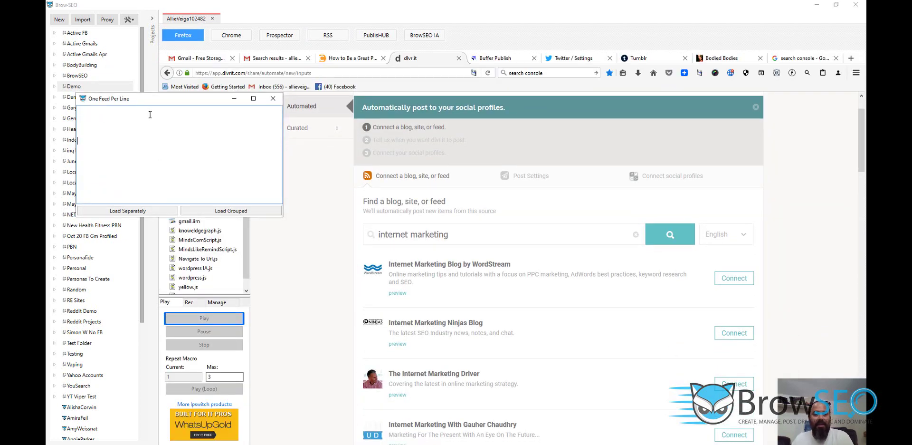
key(ctrl+v)
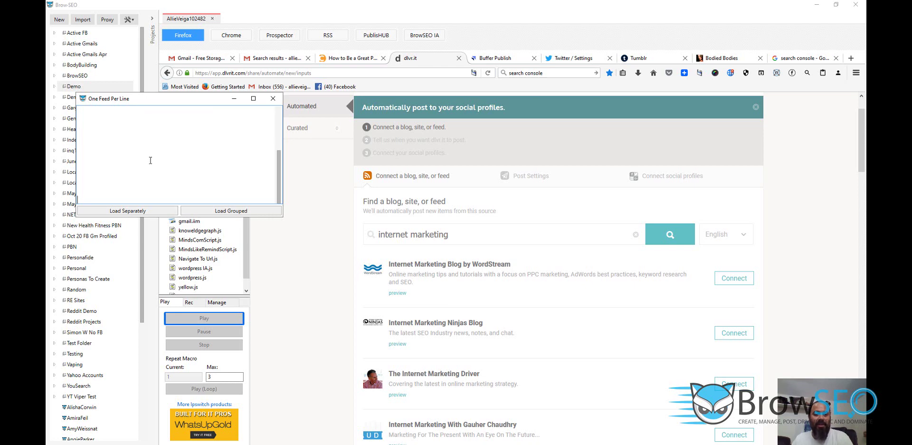
scroll(127, 132, up, 5)
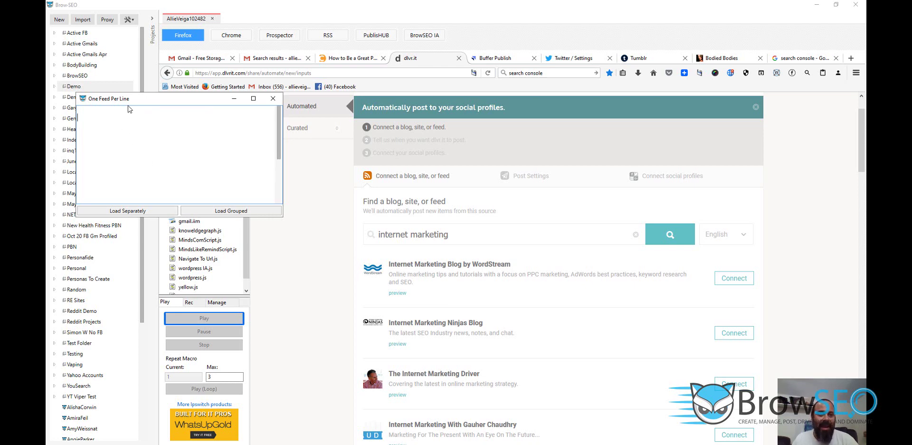
Step: Add the feed links of the first four dlvr.it results, from WordStreamBlog through TheInternetMarketingDriver and the one after it, one per line
click(397, 298)
key(ctrl+a)
scroll(332, 214, up, 1)
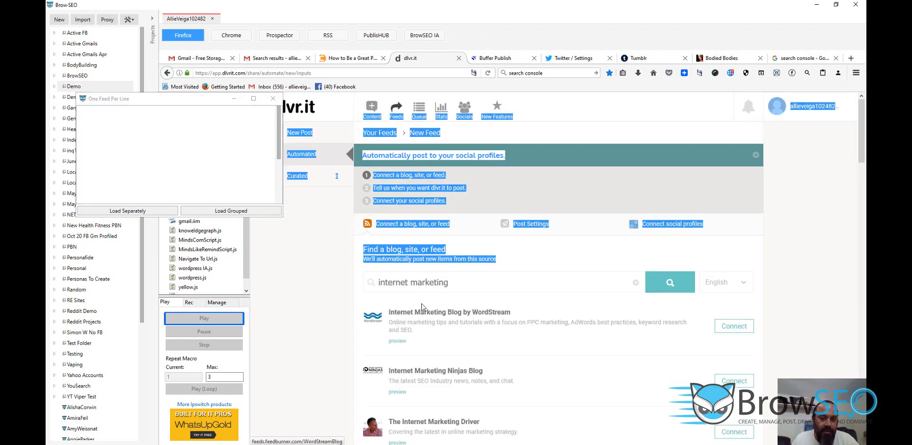
click(421, 306)
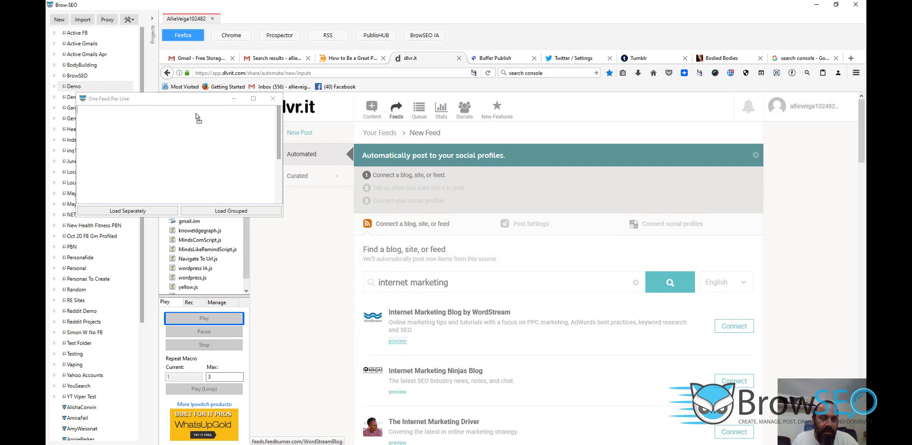
drag(198, 118, 198, 118)
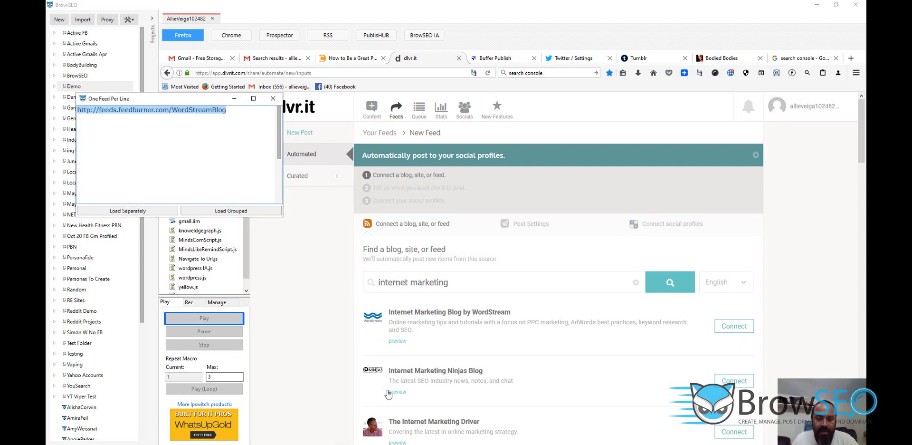
drag(397, 392, 132, 118)
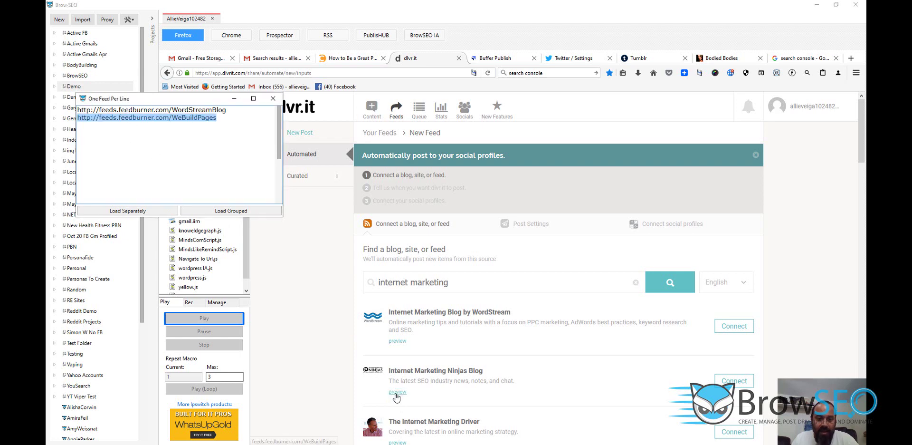
scroll(396, 397, down, 2)
drag(398, 345, 122, 128)
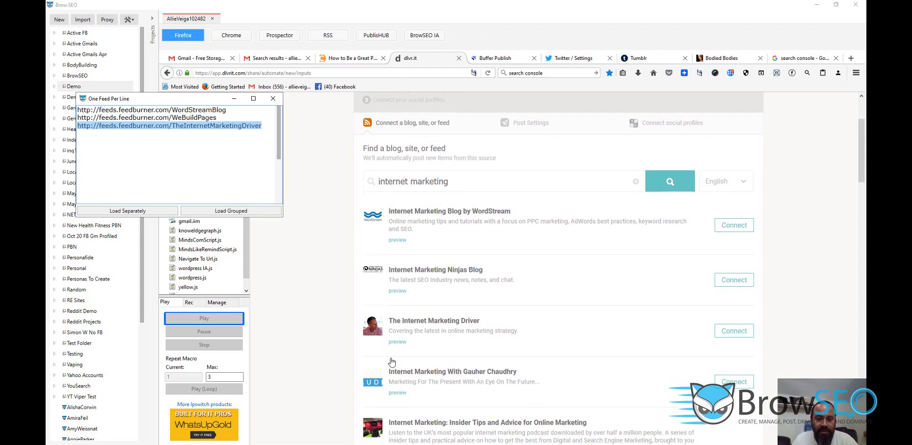
scroll(391, 362, down, 1)
drag(398, 347, 122, 133)
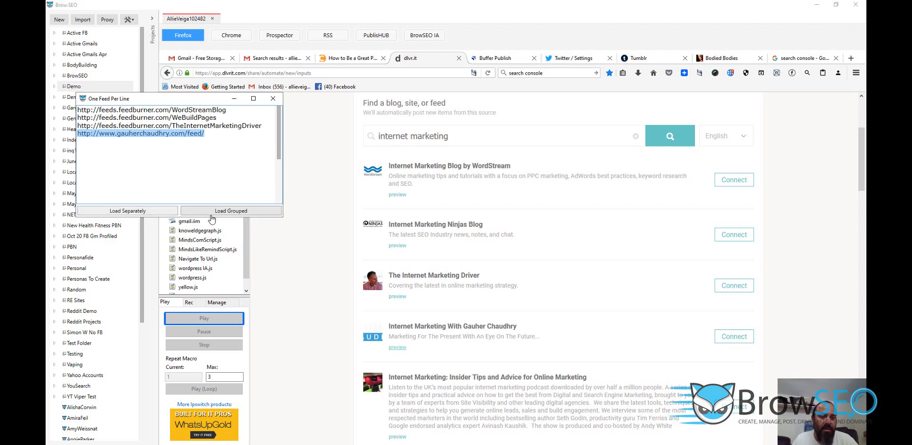
Step: Load the listed feeds separately in the RSS module and view the WeBuildPages and WordStreamBlog feeds
click(149, 212)
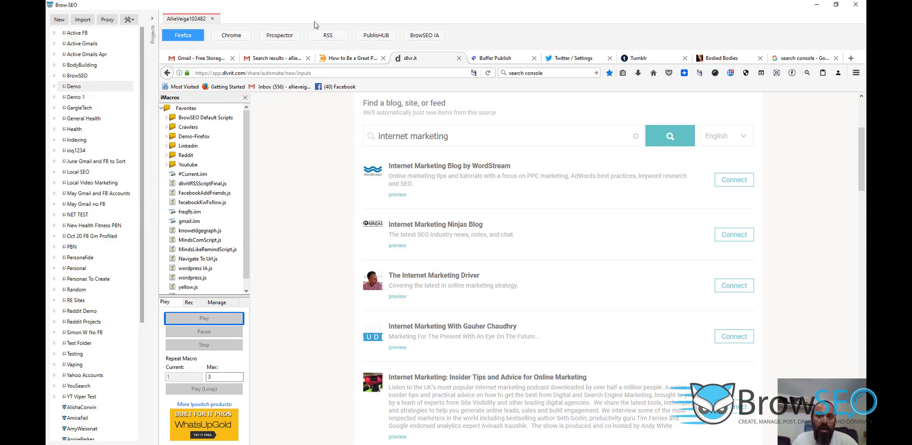
click(322, 41)
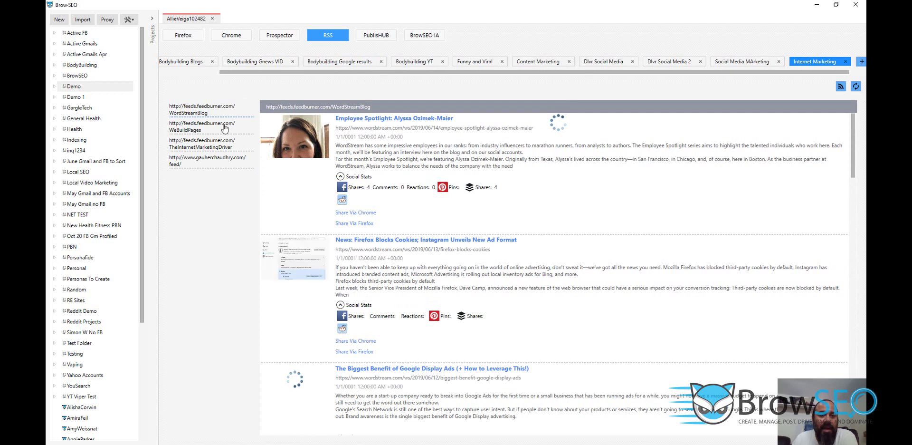
click(207, 127)
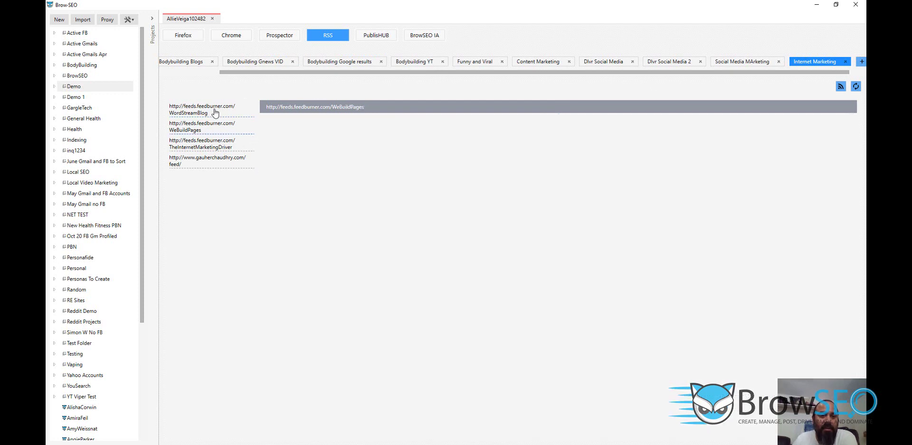
click(856, 86)
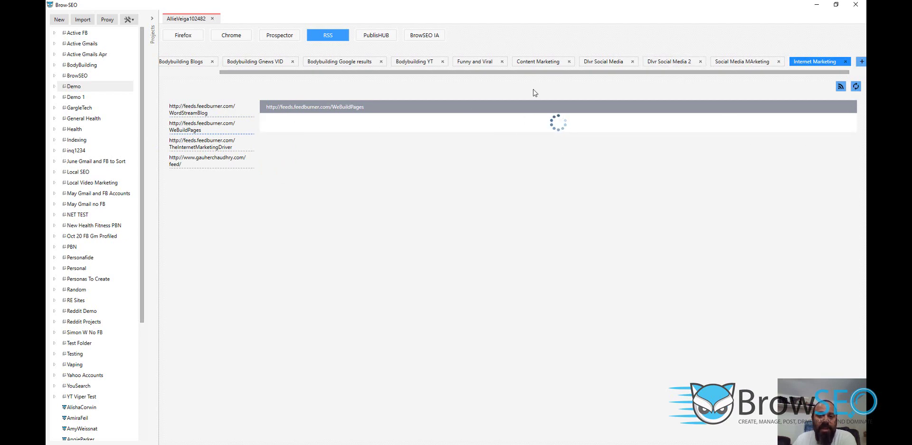
click(190, 110)
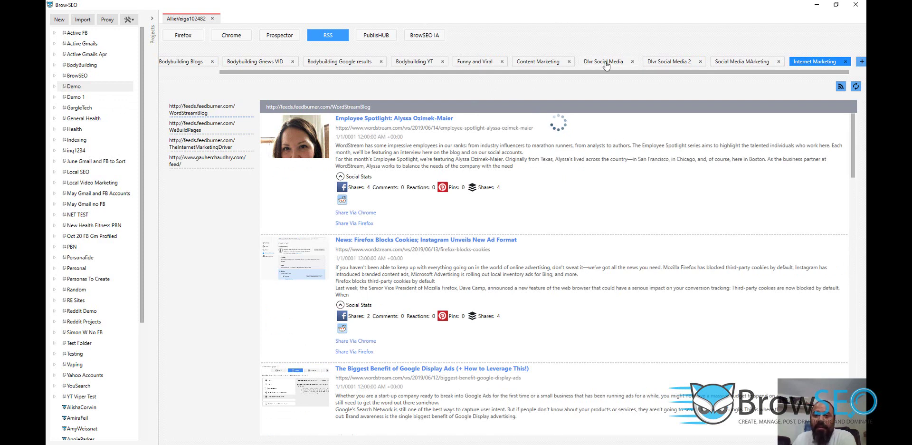
Step: Examine the Content Marketing tab's feed list and the sorting options available for its articles
click(539, 62)
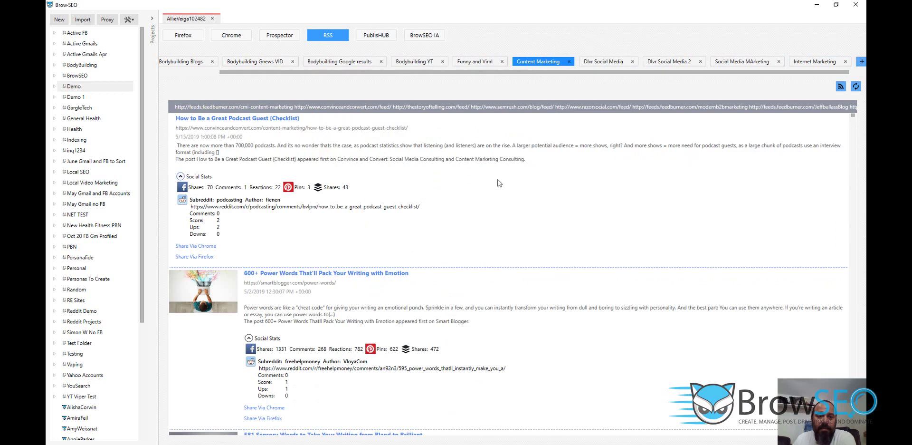
click(841, 86)
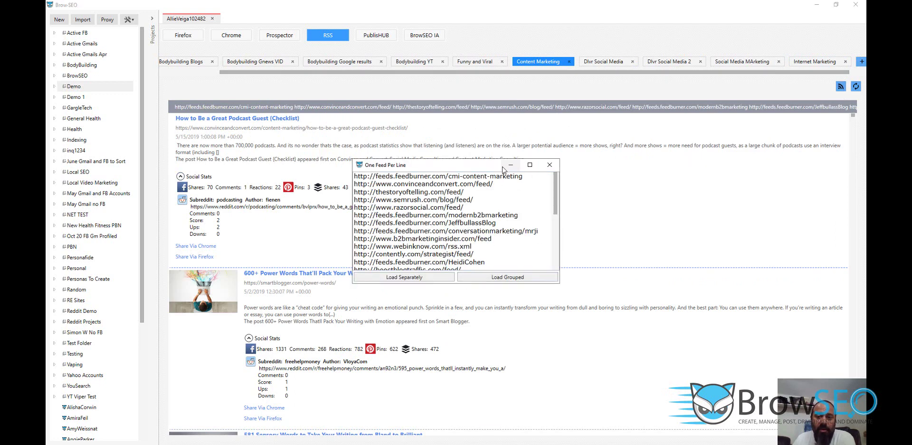
click(549, 165)
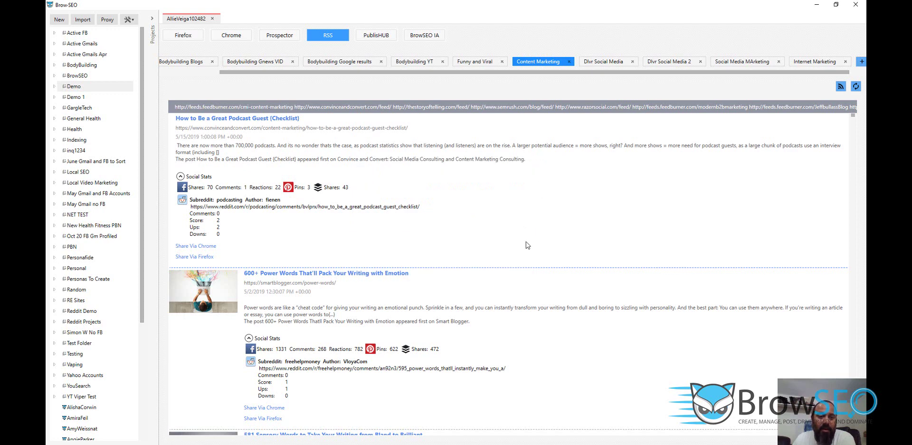
scroll(526, 242, down, 3)
scroll(525, 237, up, 3)
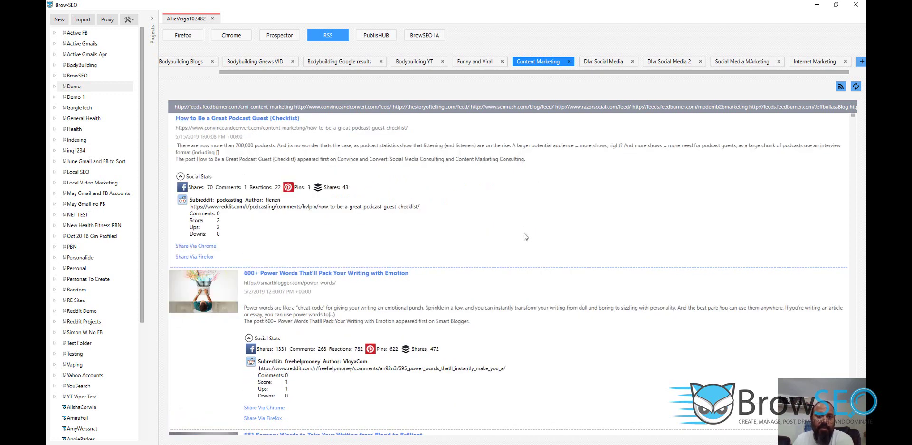
right_click(524, 194)
click(672, 184)
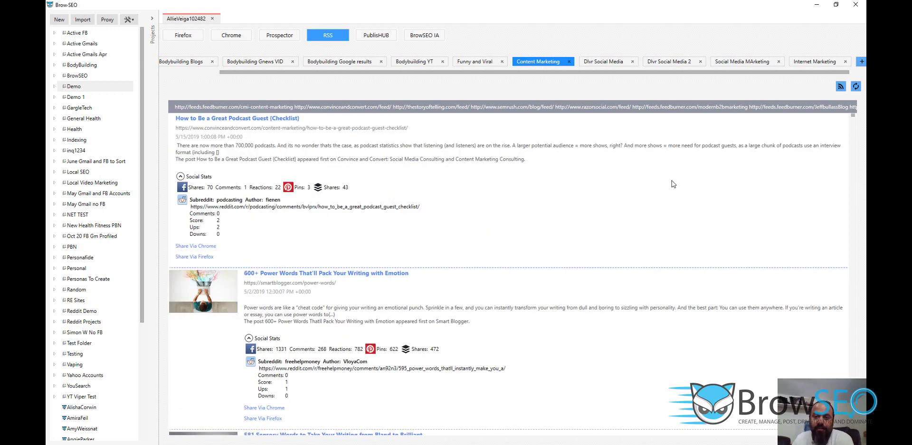
right_click(540, 178)
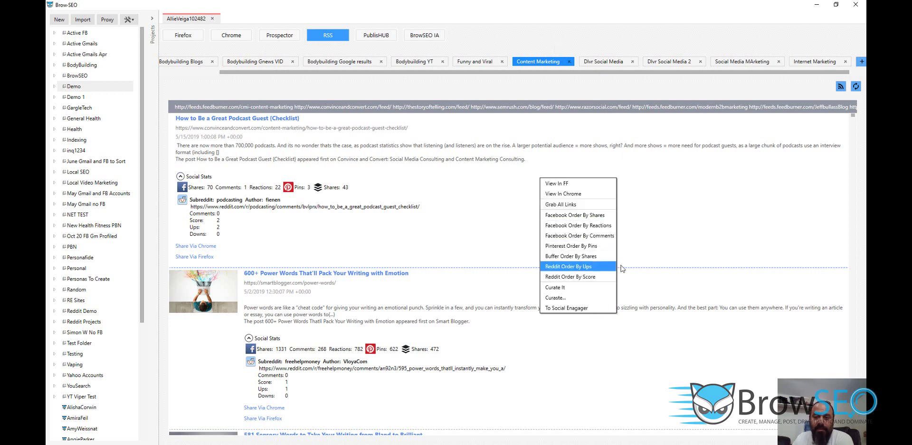
click(648, 235)
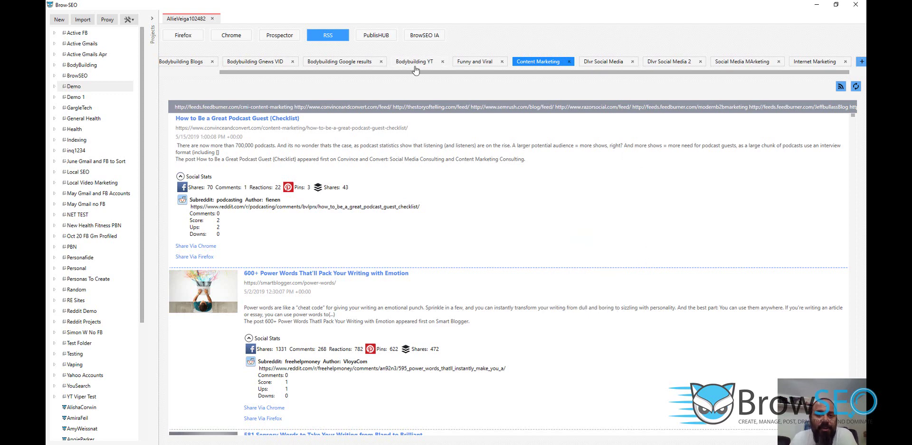
Step: Sort the Bodybuilding YT videos by YouTube views and view that tab's list of YouTube feeds
click(246, 62)
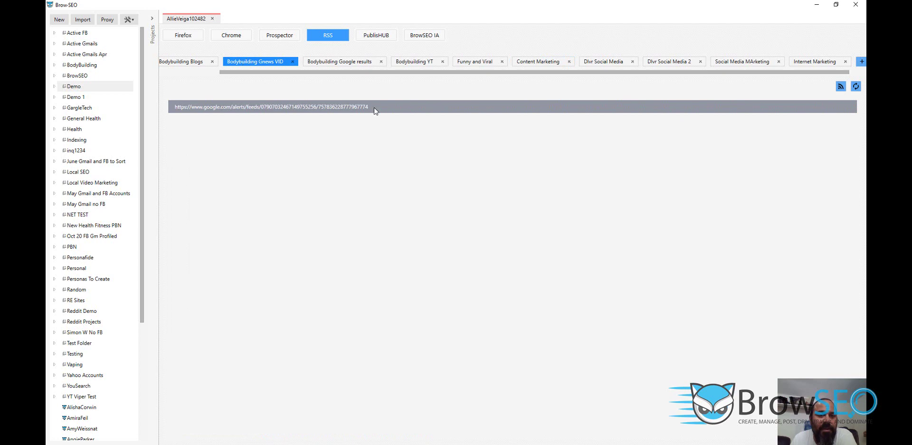
click(338, 62)
click(428, 63)
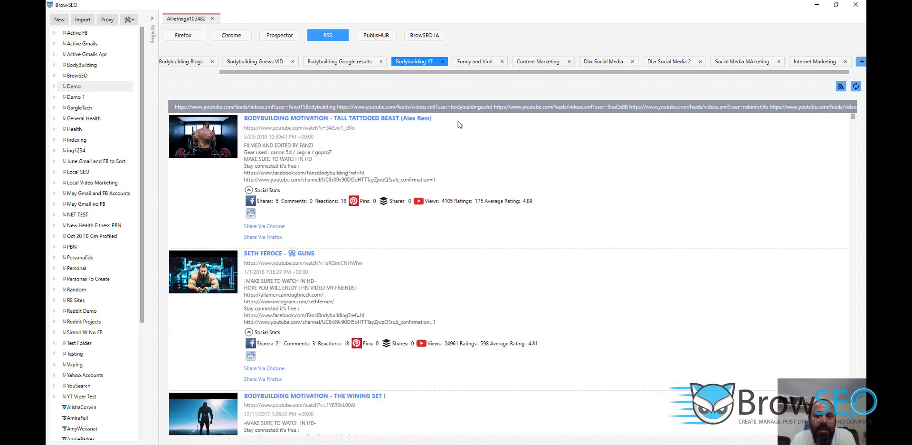
right_click(517, 173)
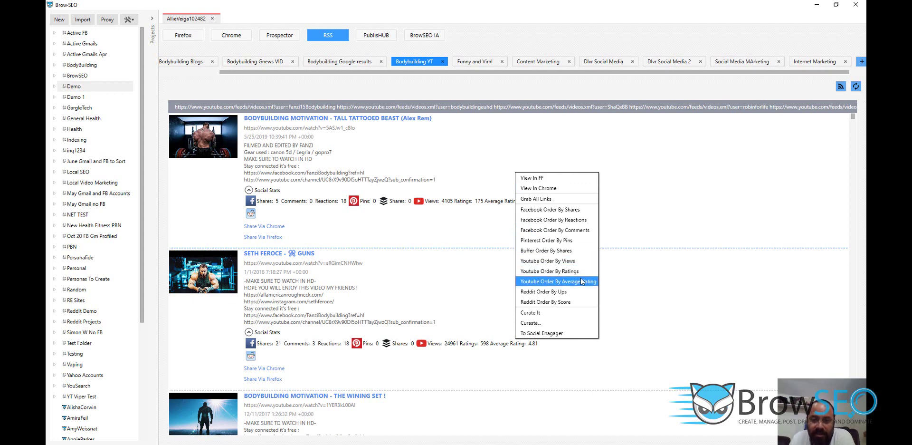
click(550, 270)
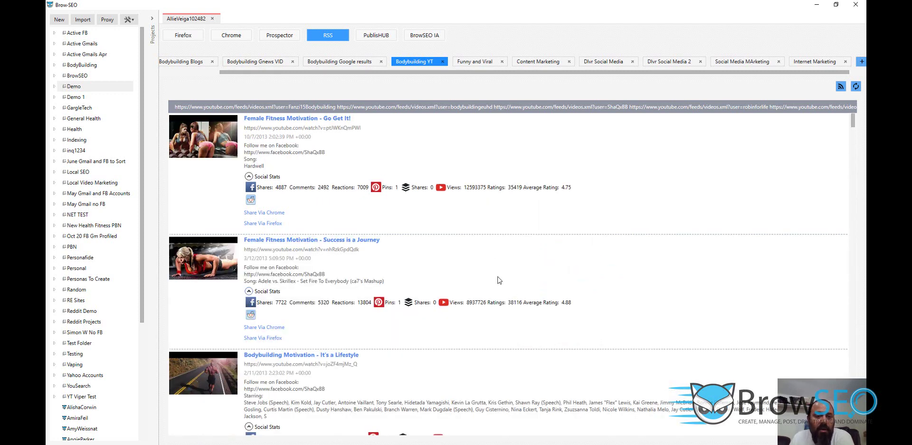
click(841, 87)
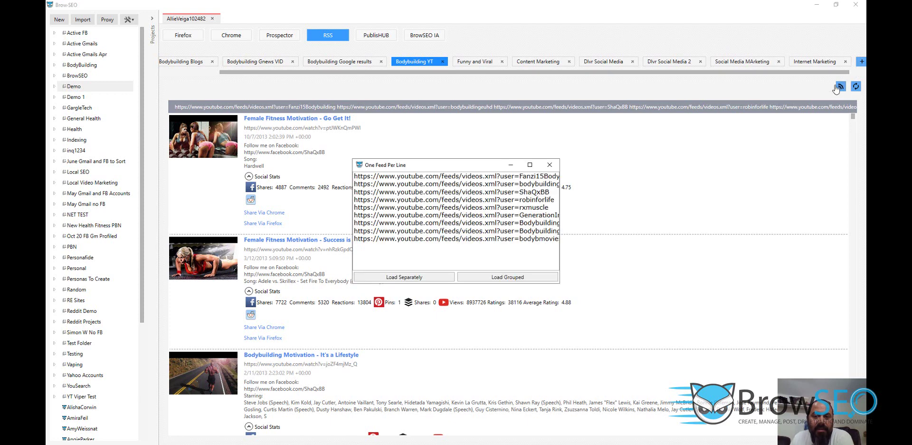
click(549, 165)
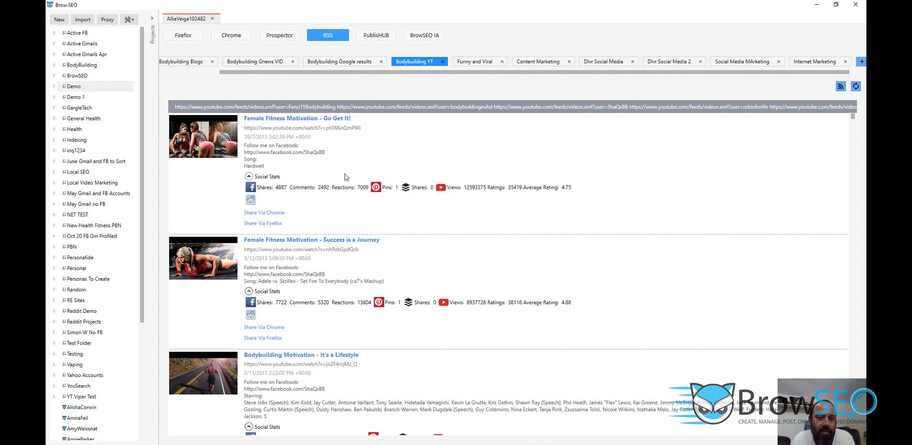